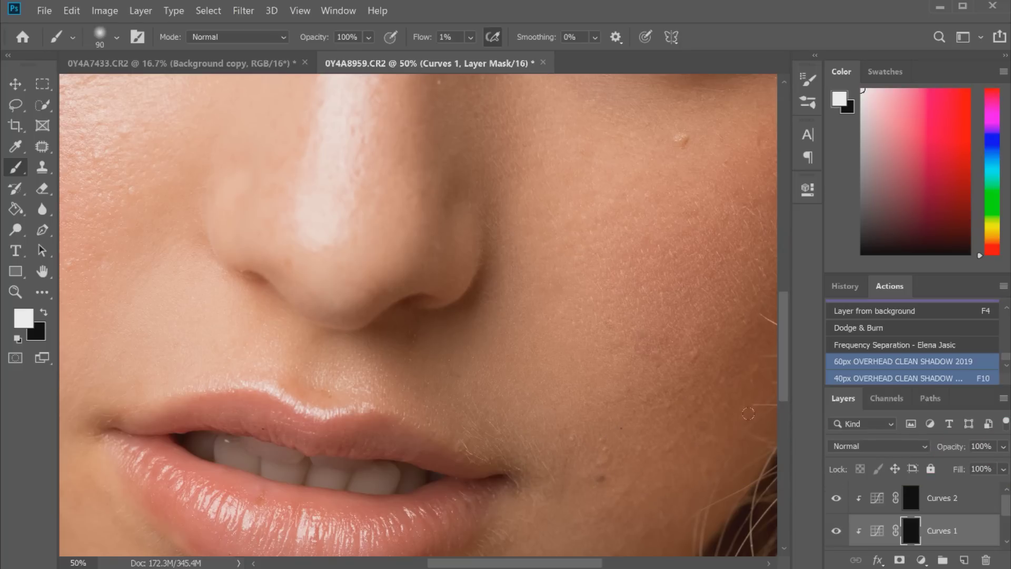
# Dodge the under-eye area and cheek beside the nose on the Curves 1 mask with a 300 px white brush at 17% flow.
pyautogui.moveTo(787, 371); pyautogui.dragTo(787, 403)
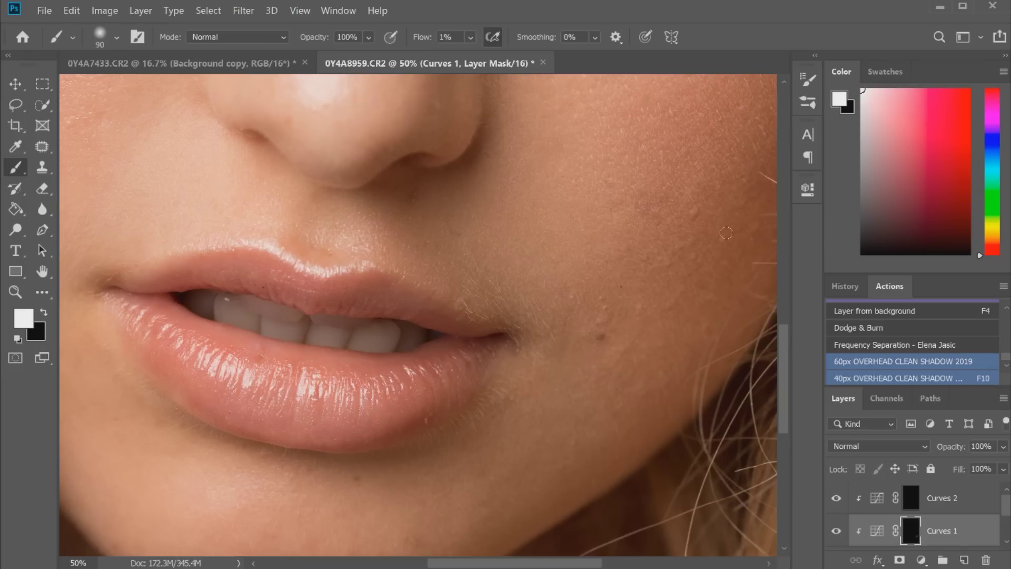
pyautogui.hscroll(3, 659, 447)
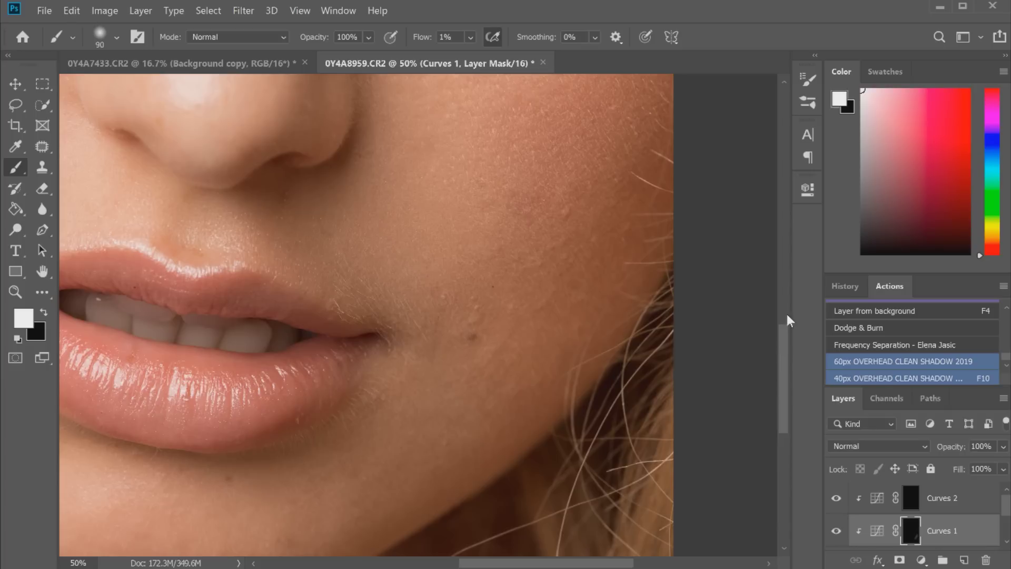
pyautogui.scroll(5, 637, 379)
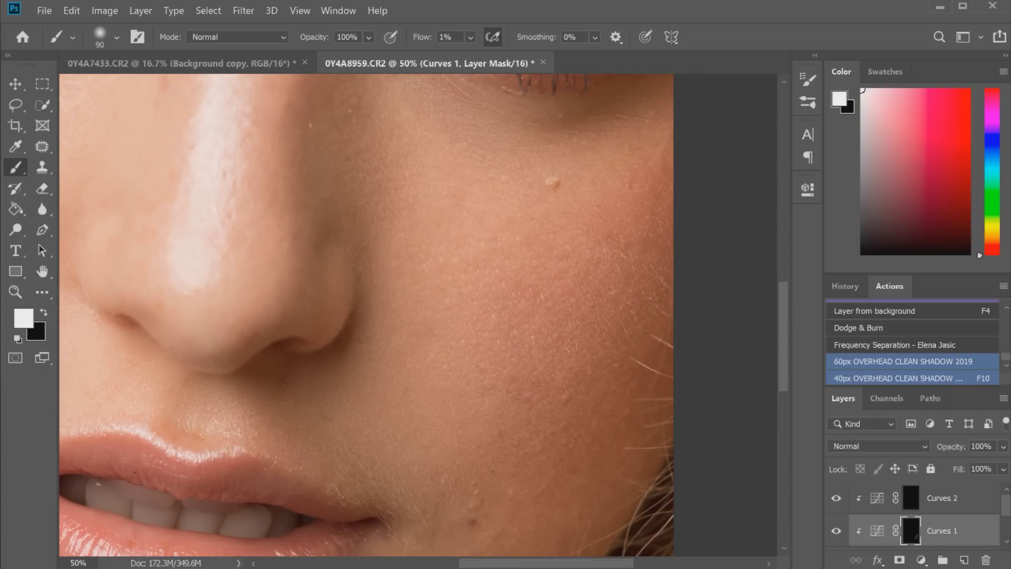
pyautogui.scroll(5, 772, 316)
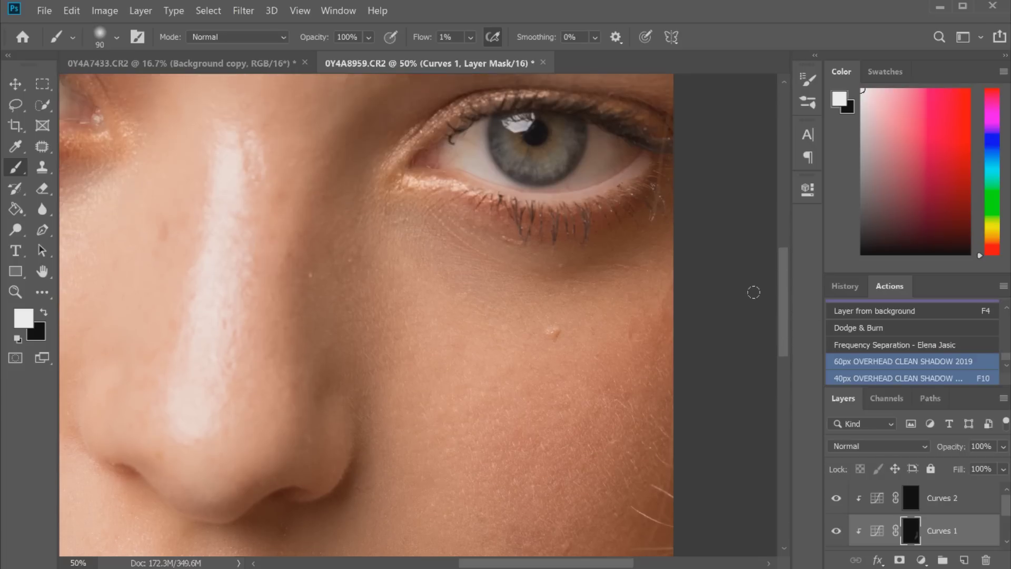
pyautogui.press(']')
pyautogui.press(']')
pyautogui.press(']')
pyautogui.press(']')
pyautogui.press(']')
pyautogui.press(']')
pyautogui.press(']')
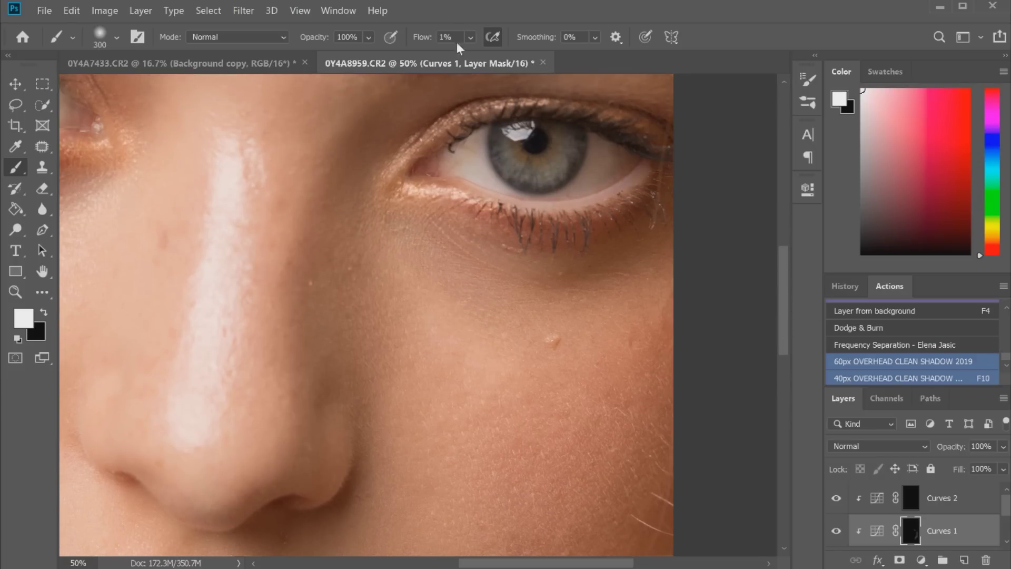
pyautogui.press('1')
pyautogui.press('7')
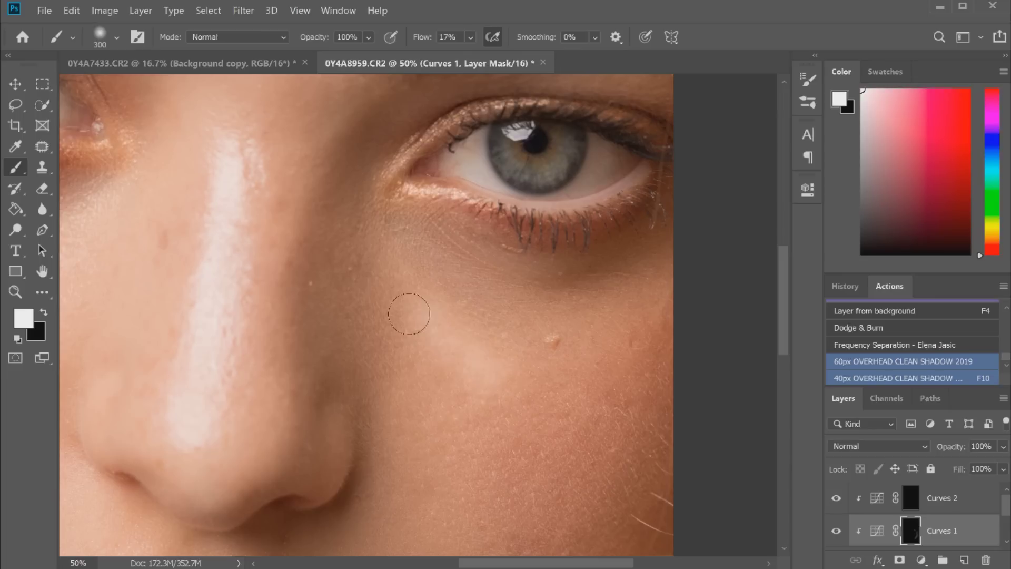
pyautogui.moveTo(460, 471)
pyautogui.mouseDown()
pyautogui.moveTo(486, 405)
pyautogui.moveTo(535, 384)
pyautogui.moveTo(532, 421)
pyautogui.mouseUp()
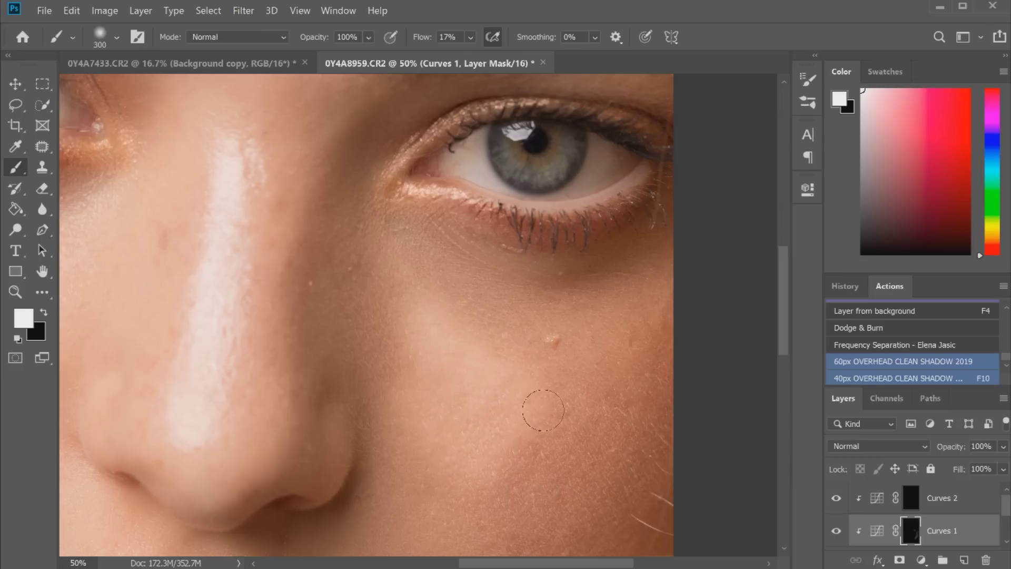
pyautogui.moveTo(431, 290)
pyautogui.mouseDown()
pyautogui.moveTo(421, 326)
pyautogui.moveTo(402, 316)
pyautogui.moveTo(463, 382)
pyautogui.moveTo(443, 375)
pyautogui.moveTo(457, 392)
pyautogui.moveTo(499, 403)
pyautogui.moveTo(440, 350)
pyautogui.moveTo(512, 370)
pyautogui.moveTo(482, 351)
pyautogui.moveTo(528, 355)
pyautogui.moveTo(488, 333)
pyautogui.moveTo(601, 359)
pyautogui.moveTo(551, 382)
pyautogui.moveTo(592, 384)
pyautogui.moveTo(486, 487)
pyautogui.moveTo(632, 390)
pyautogui.moveTo(532, 495)
pyautogui.moveTo(534, 520)
pyautogui.moveTo(610, 457)
pyautogui.moveTo(556, 517)
pyautogui.moveTo(664, 369)
pyautogui.mouseUp()
pyautogui.scroll(-4, 785, 311)
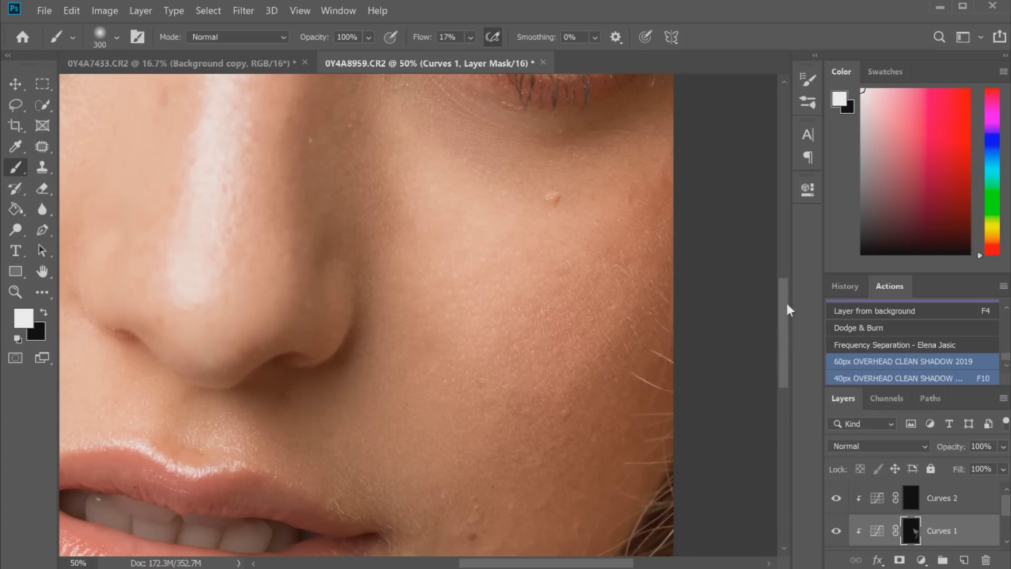
pyautogui.scroll(2, 787, 304)
pyautogui.scroll(-2, 761, 257)
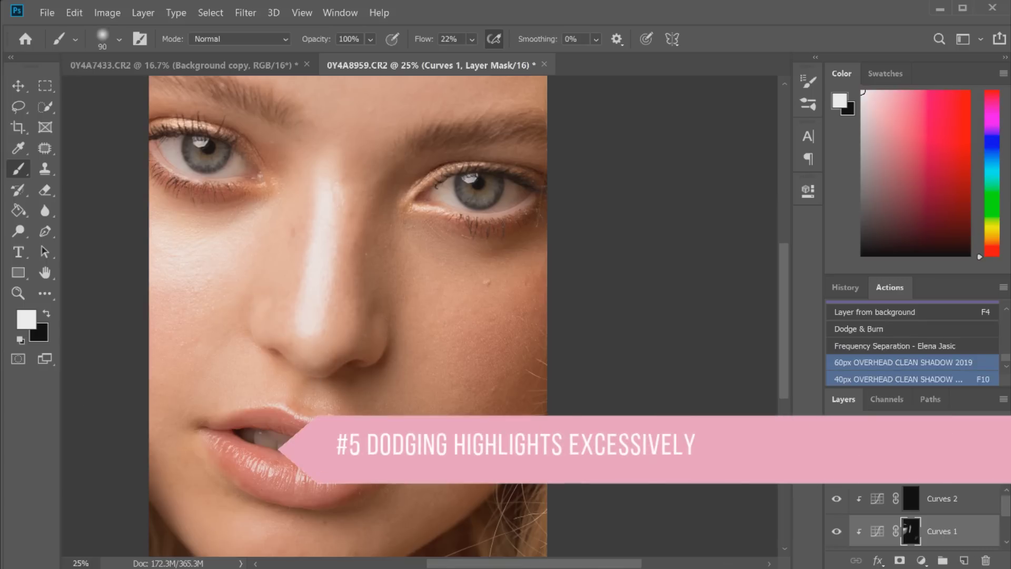
# Brighten the highlights on the lower lip and along the upper lip on the Curves 1 mask with a 400 px brush at 22% flow.
pyautogui.press(']')
pyautogui.press(']')
pyautogui.press(']')
pyautogui.press(']')
pyautogui.press(']')
pyautogui.press(']')
pyautogui.press(']')
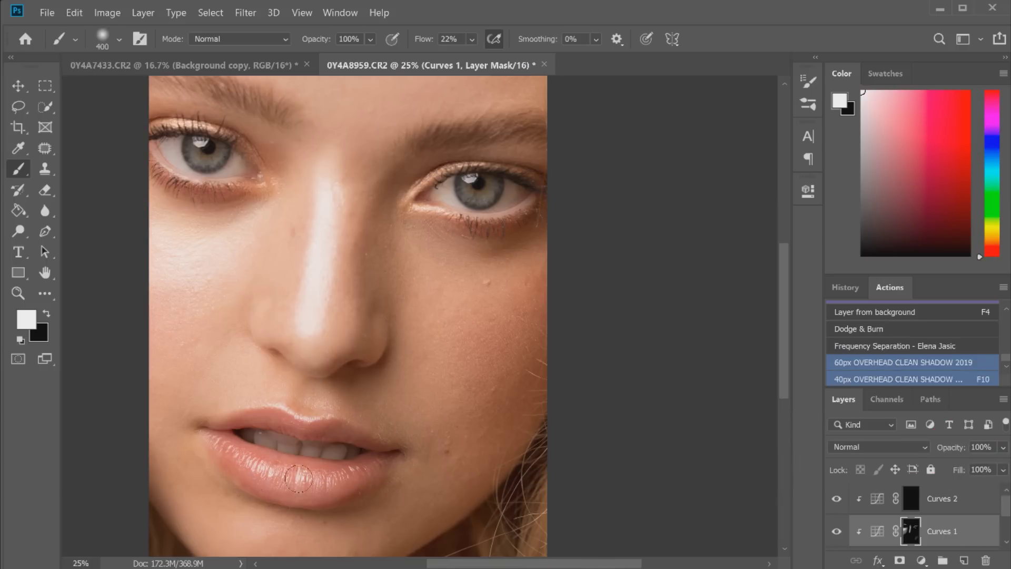
pyautogui.moveTo(258, 464); pyautogui.dragTo(288, 476)
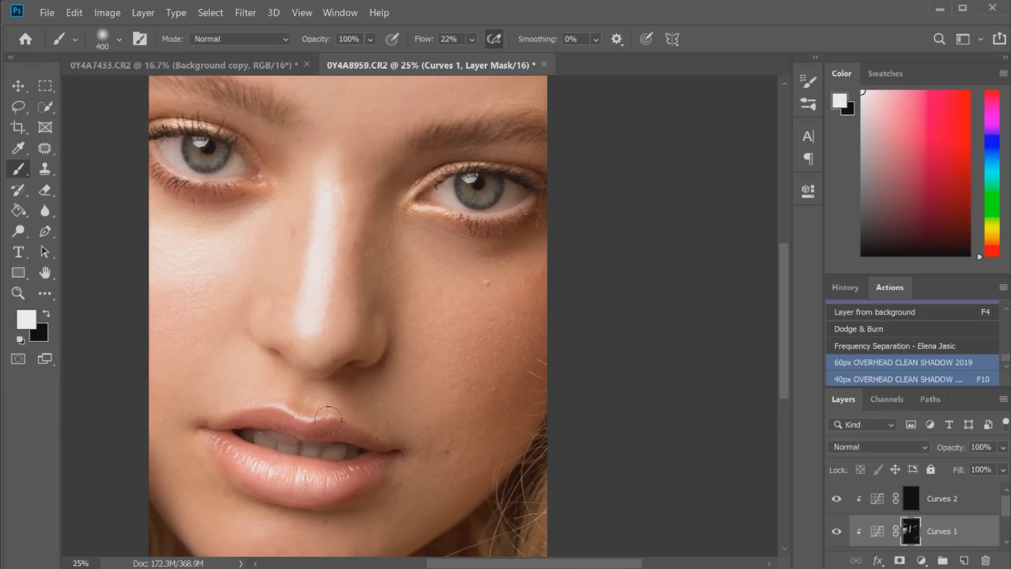
pyautogui.moveTo(319, 417)
pyautogui.mouseDown()
pyautogui.moveTo(245, 411)
pyautogui.moveTo(305, 406)
pyautogui.moveTo(277, 407)
pyautogui.mouseUp()
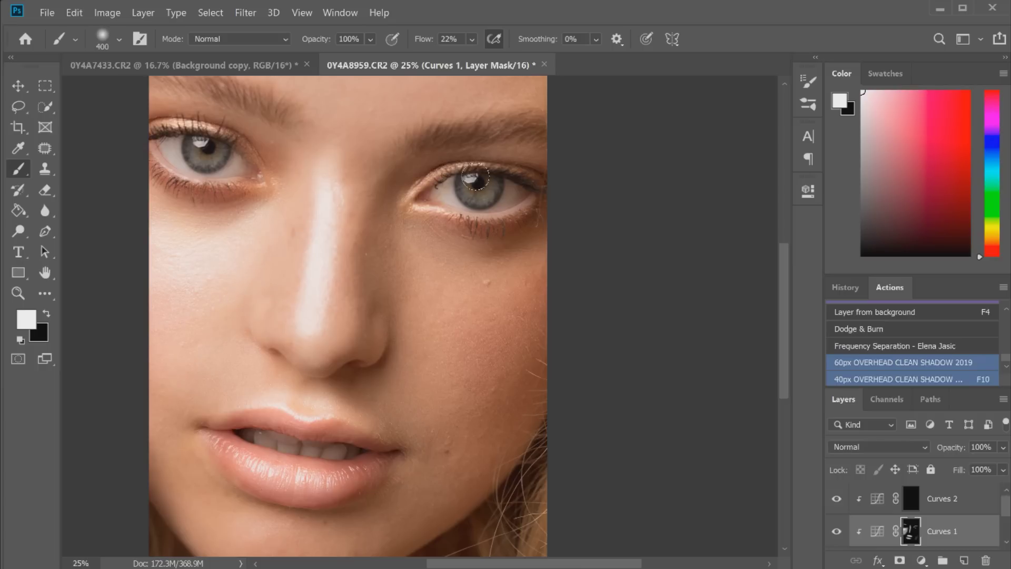
# Brighten the irises of both eyes on the Curves 1 mask with a 125 px brush.
pyautogui.scroll(2, 775, 245)
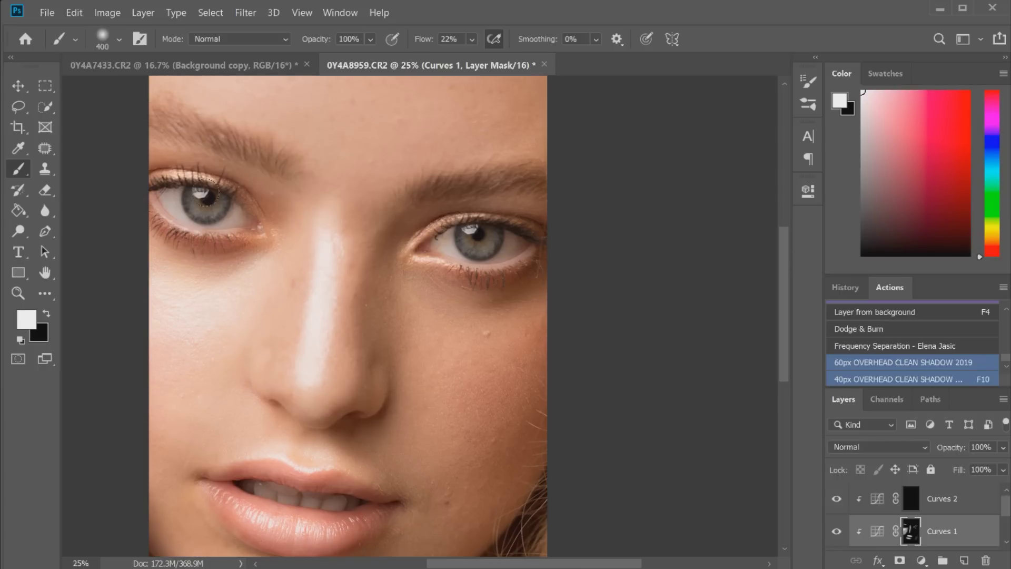
pyautogui.press('[')
pyautogui.press('[')
pyautogui.press('[')
pyautogui.press('[')
pyautogui.press('[')
pyautogui.press('[')
pyautogui.moveTo(204, 213); pyautogui.dragTo(195, 198)
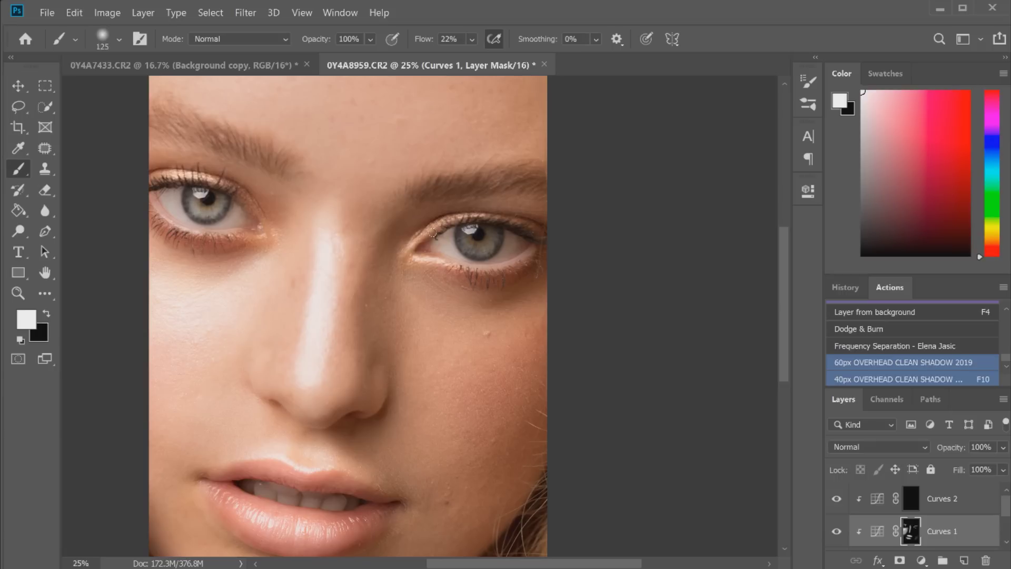
pyautogui.moveTo(433, 232)
pyautogui.mouseDown()
pyautogui.moveTo(481, 248)
pyautogui.moveTo(463, 246)
pyautogui.moveTo(497, 235)
pyautogui.moveTo(473, 243)
pyautogui.mouseUp()
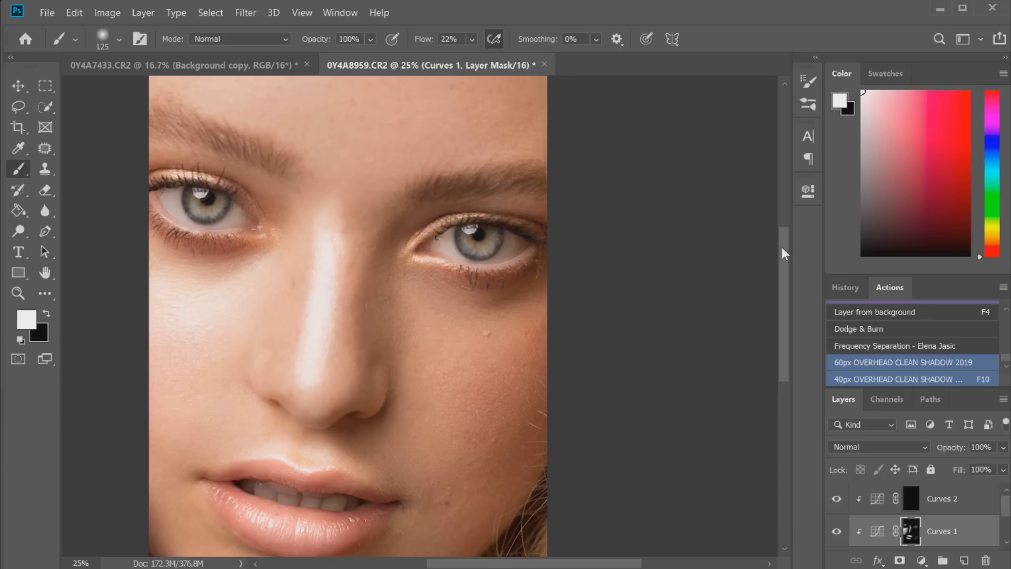
# Switch to the document 0Y4A8959-Edit-Edit-Edit.psd to compare its retouch with the over-dodged portrait.
pyautogui.scroll(-1, 677, 277)
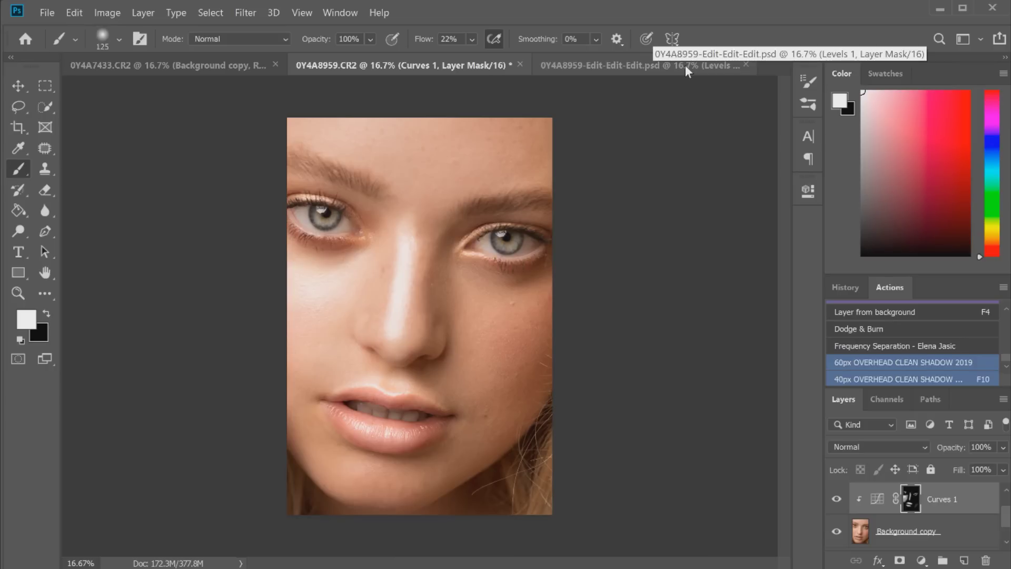
pyautogui.click(685, 67)
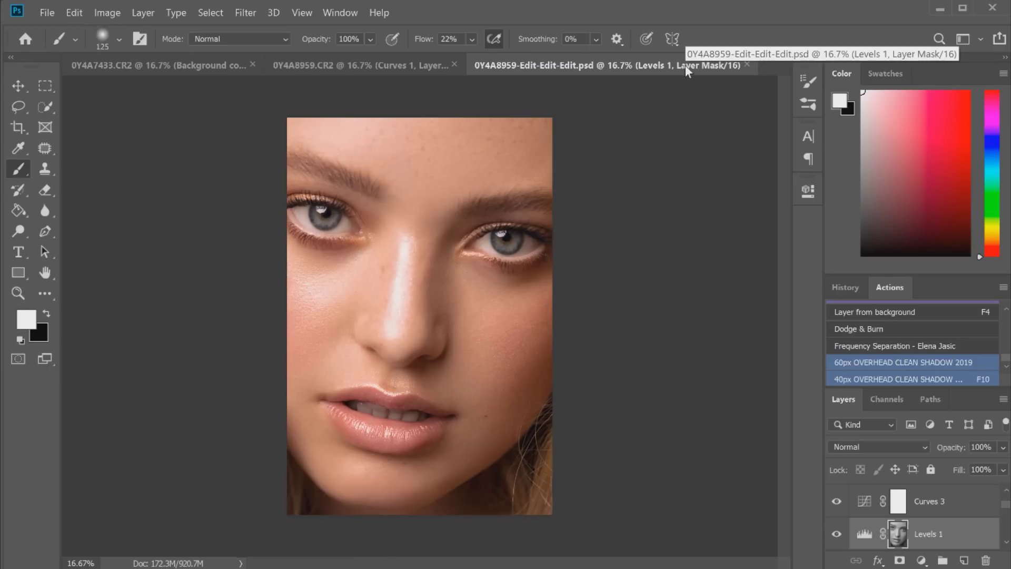